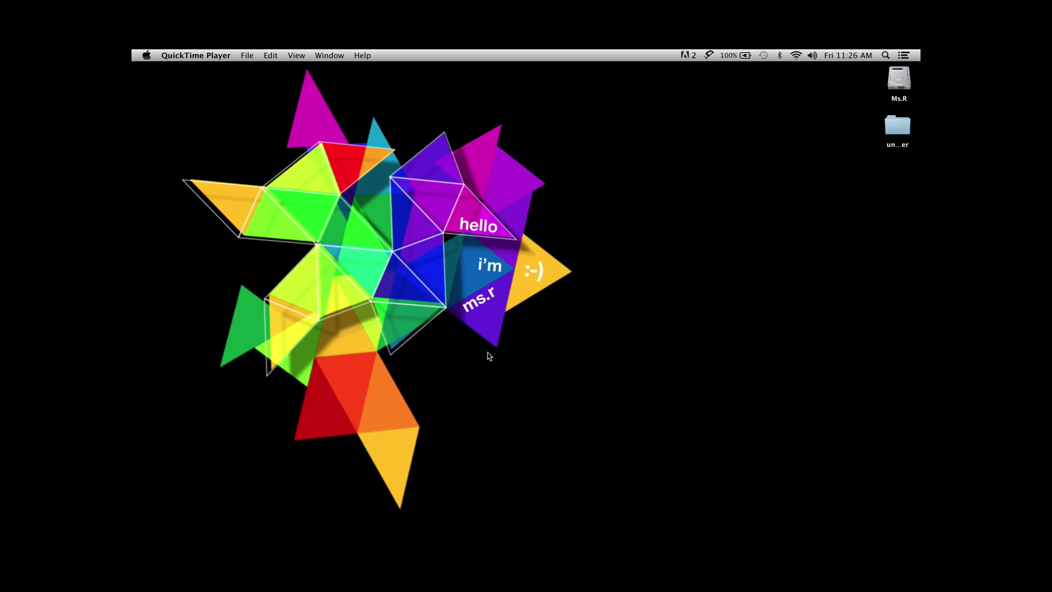
# - Restore the Notes window from the Dock, then the 'sampaikan fanatik.prproj' Premiere Pro project
pyautogui.moveTo(778, 540)
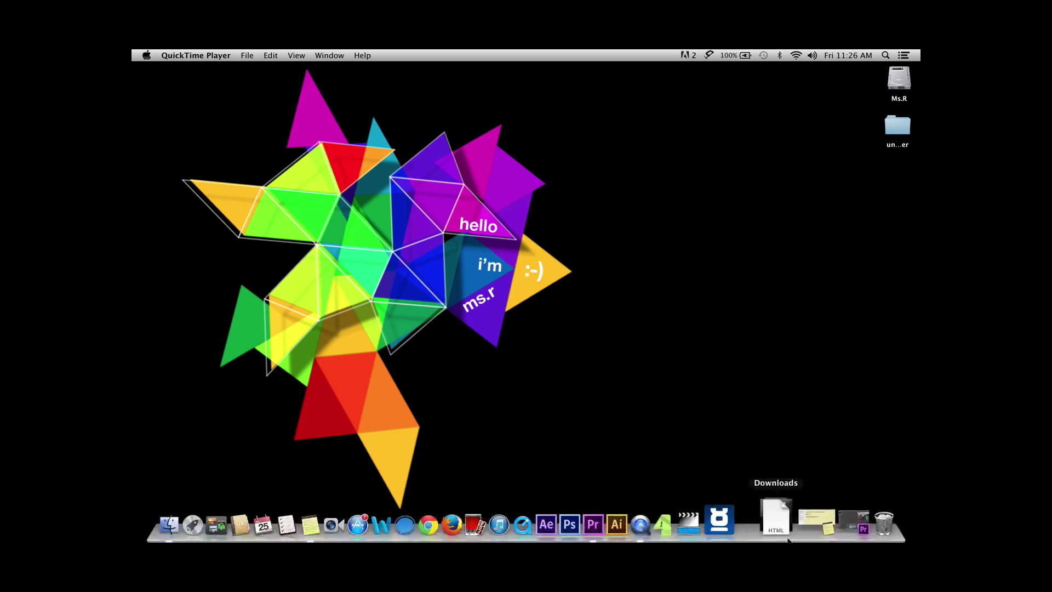
pyautogui.click(799, 528)
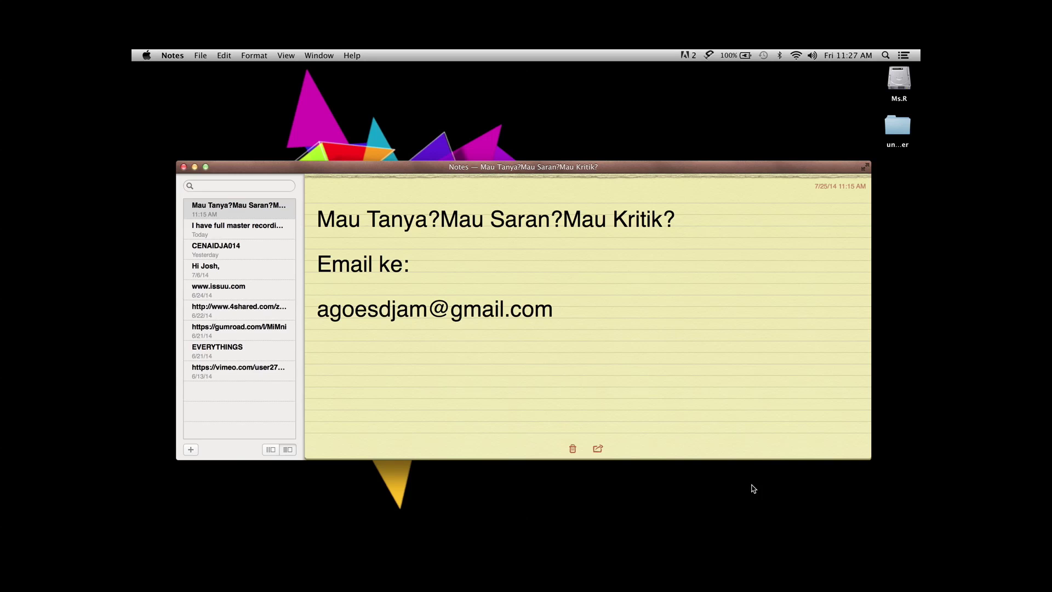
pyautogui.moveTo(685, 542)
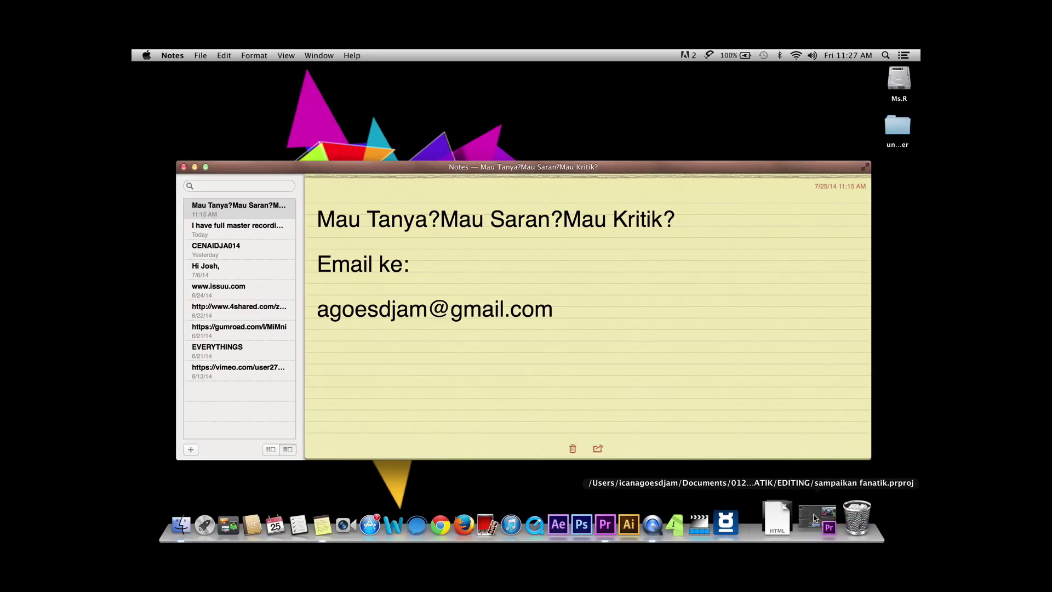
pyautogui.click(815, 519)
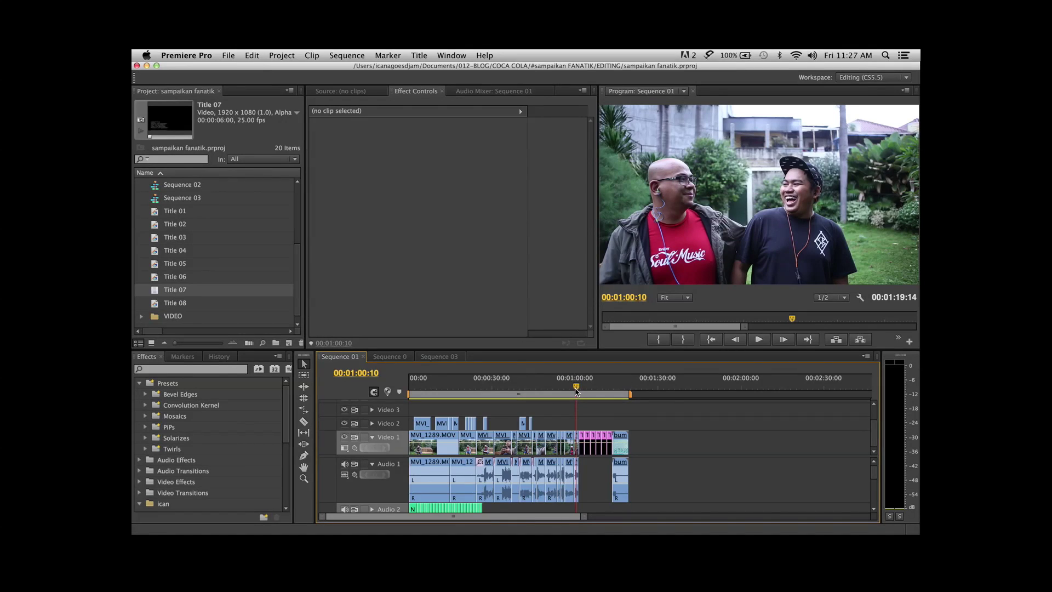
# - Play Sequence 01 and stop at the Director of Photography credit card, 00:01:07:02
pyautogui.press('space')
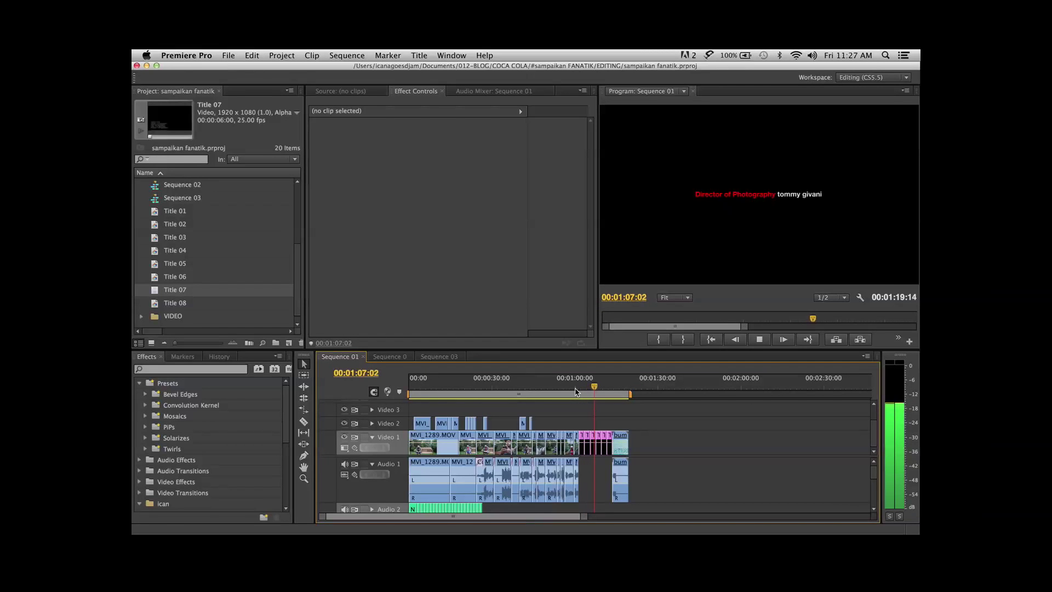
pyautogui.press('space')
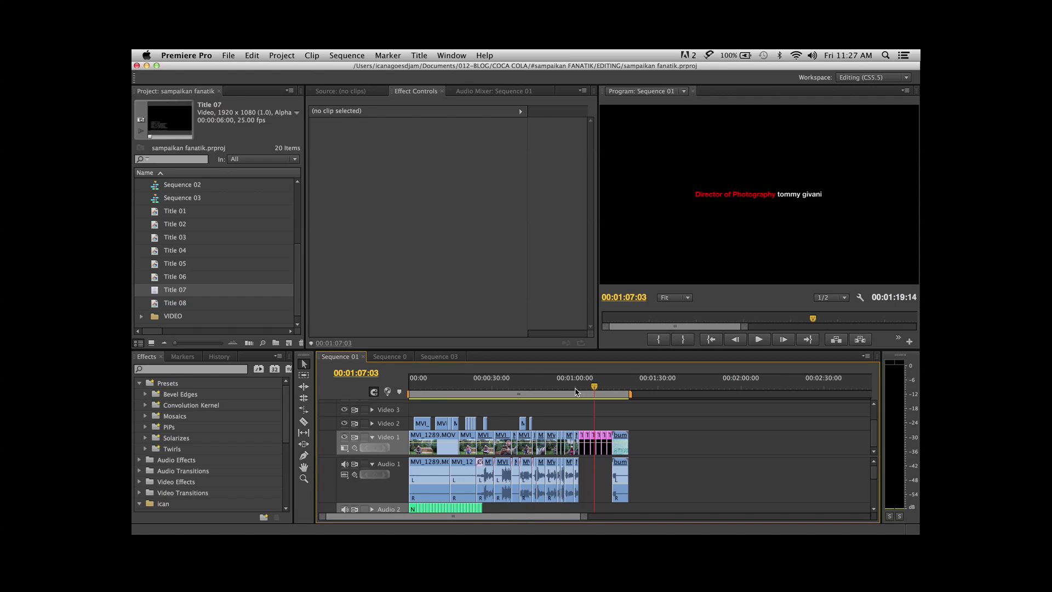
# - Switch to Sequence 03 and start a new Default Roll title from the Title menu
pyautogui.click(450, 361)
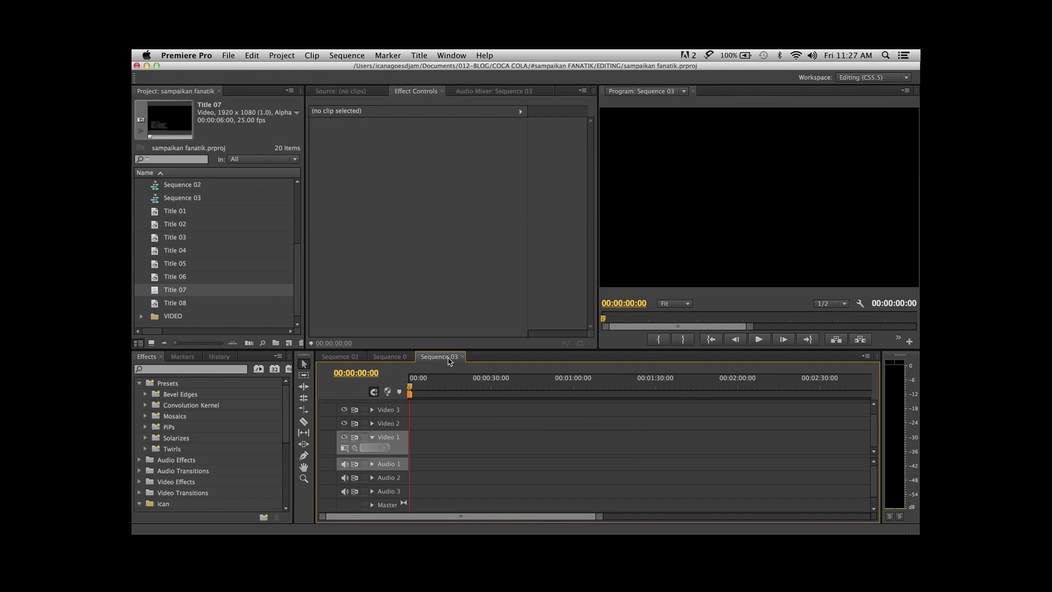
pyautogui.click(420, 57)
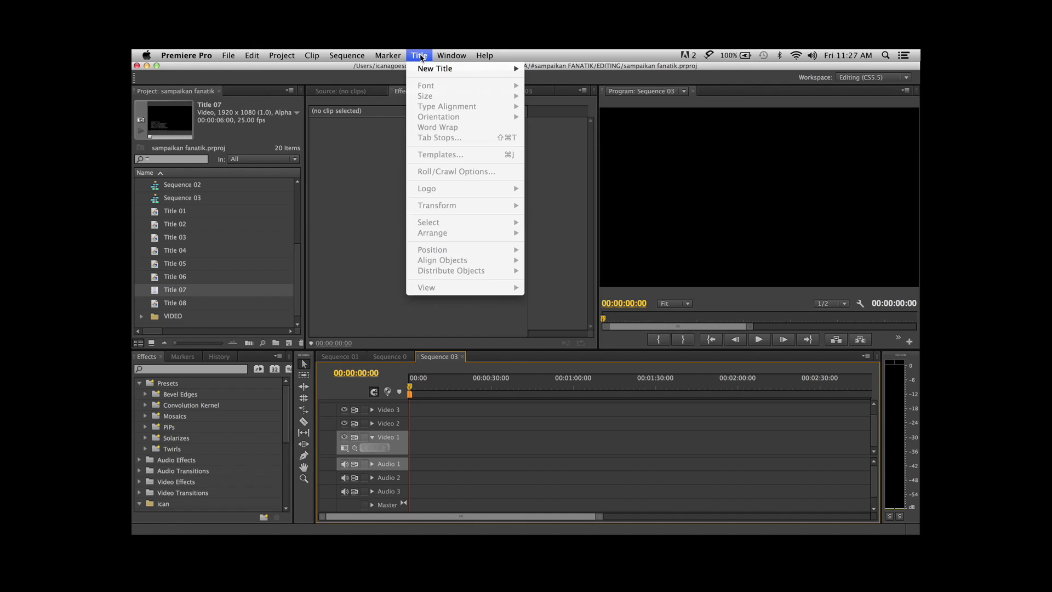
pyautogui.moveTo(429, 70)
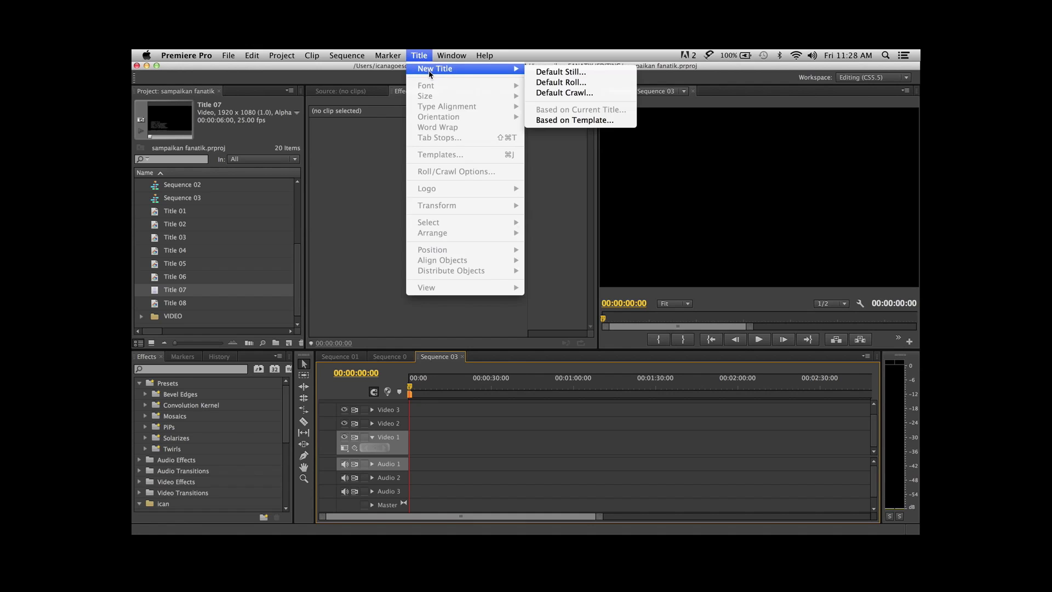
pyautogui.click(547, 84)
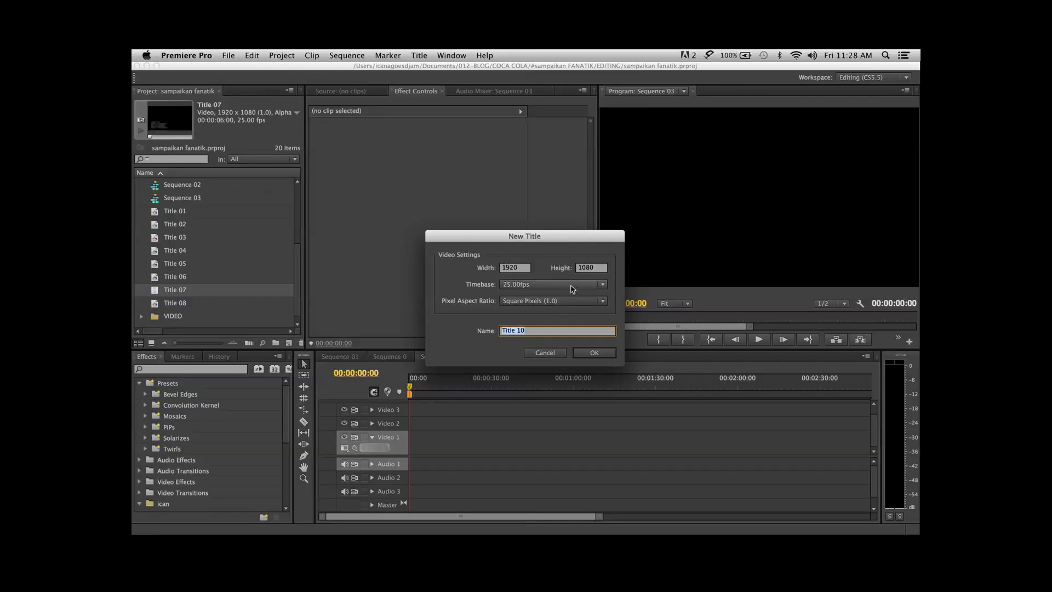
# - Create Title 10, paste the credit list into it, and place it on Video 1 at 00:00
pyautogui.click(592, 353)
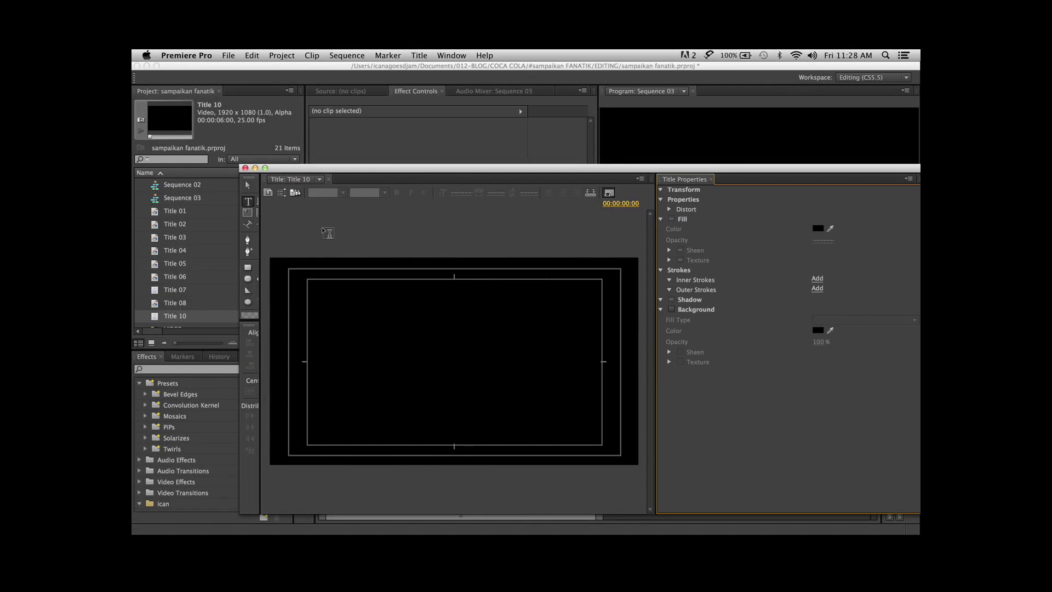
pyautogui.click(330, 273)
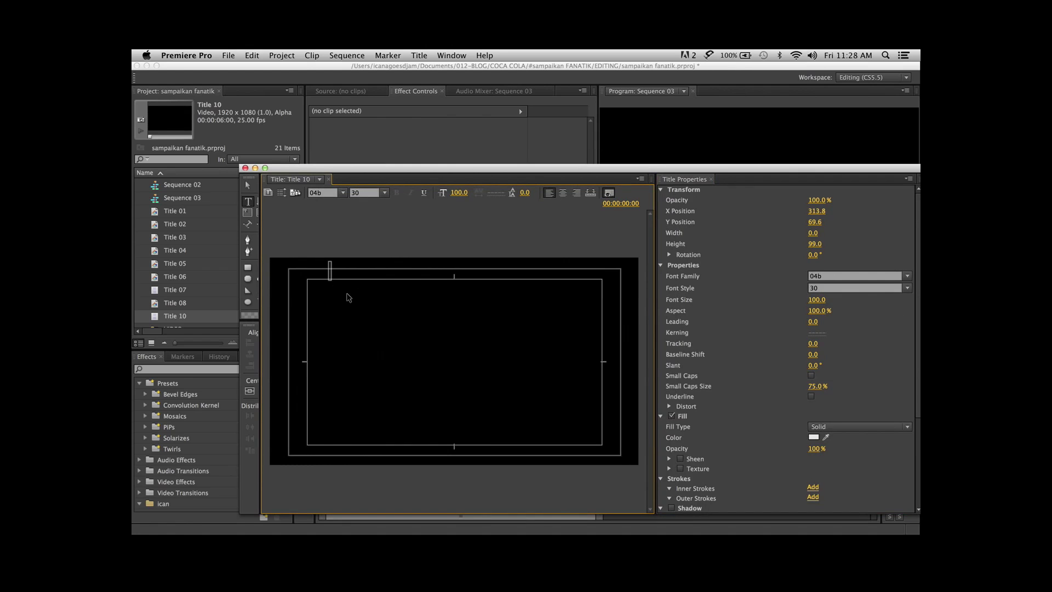
pyautogui.press('super+v')
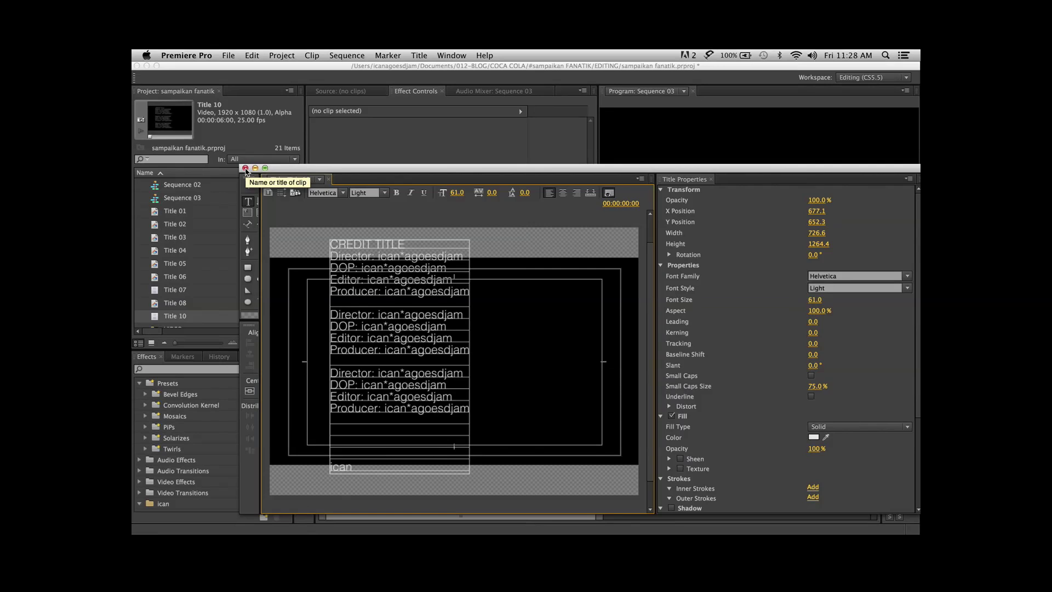
pyautogui.click(245, 168)
pyautogui.moveTo(185, 314); pyautogui.dragTo(408, 455)
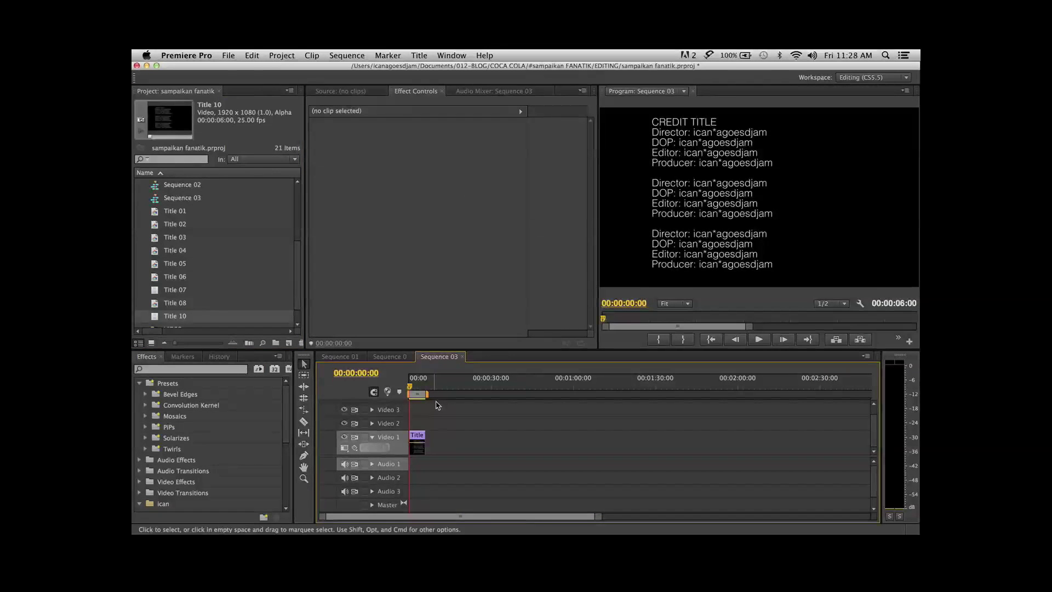
# - Move Title 10's credit block down below the frame to Y position 1720.5
pyautogui.click(417, 438)
pyautogui.doubleClick(417, 439)
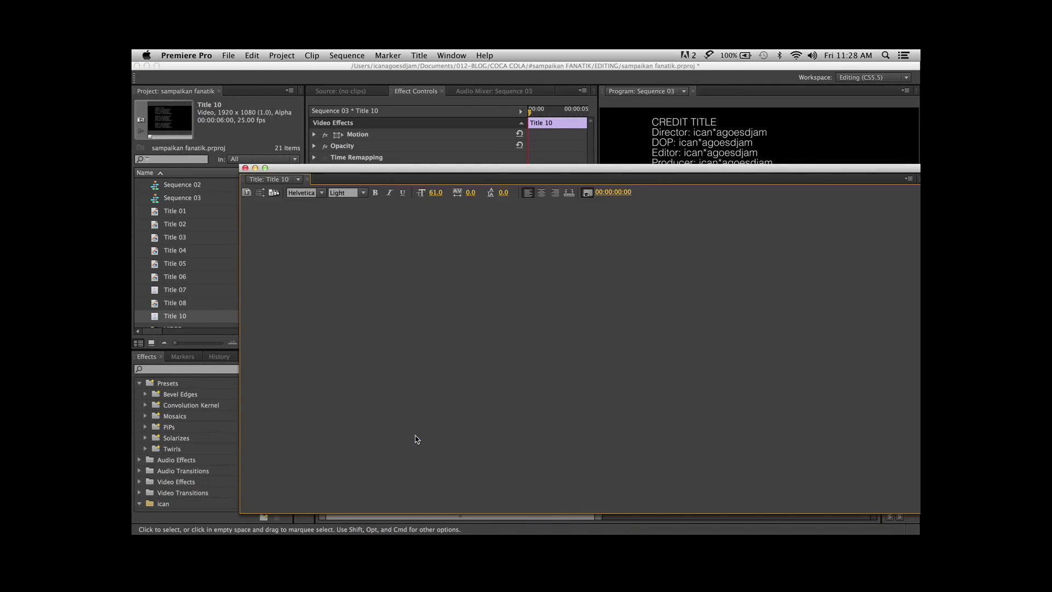
pyautogui.click(247, 185)
pyautogui.moveTo(356, 333); pyautogui.dragTo(357, 412)
pyautogui.moveTo(378, 357); pyautogui.dragTo(369, 431)
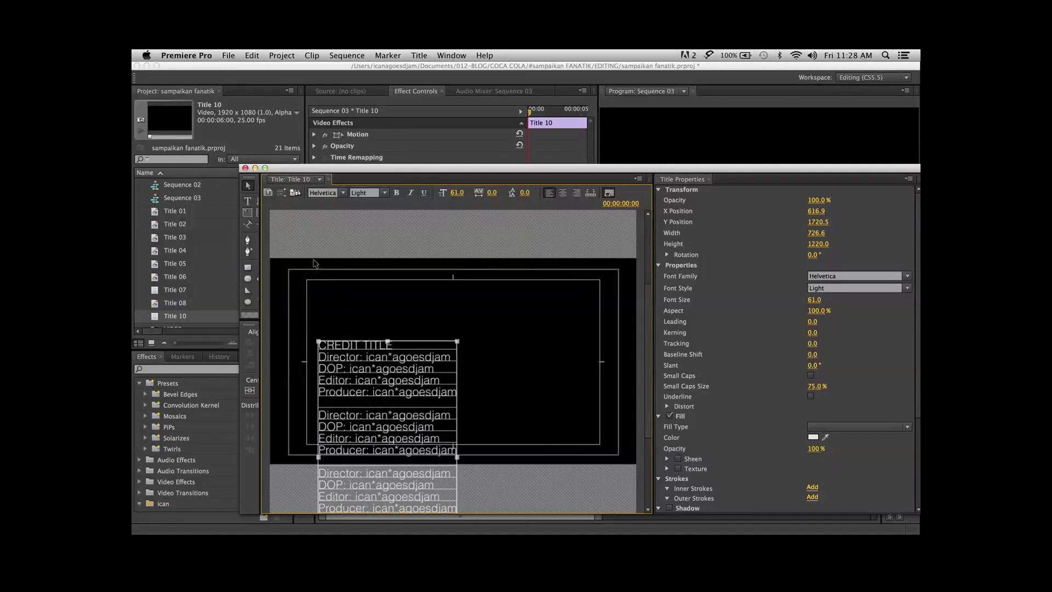
pyautogui.click(245, 168)
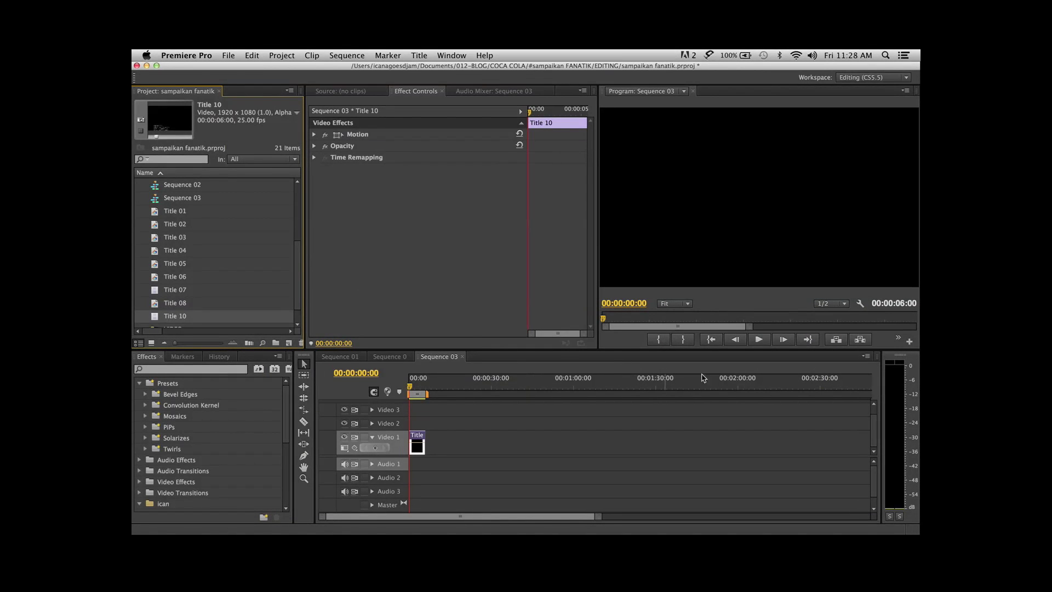
# - Play Sequence 03 to preview the credits roll, then open and dismiss the New Title menu
pyautogui.click(758, 340)
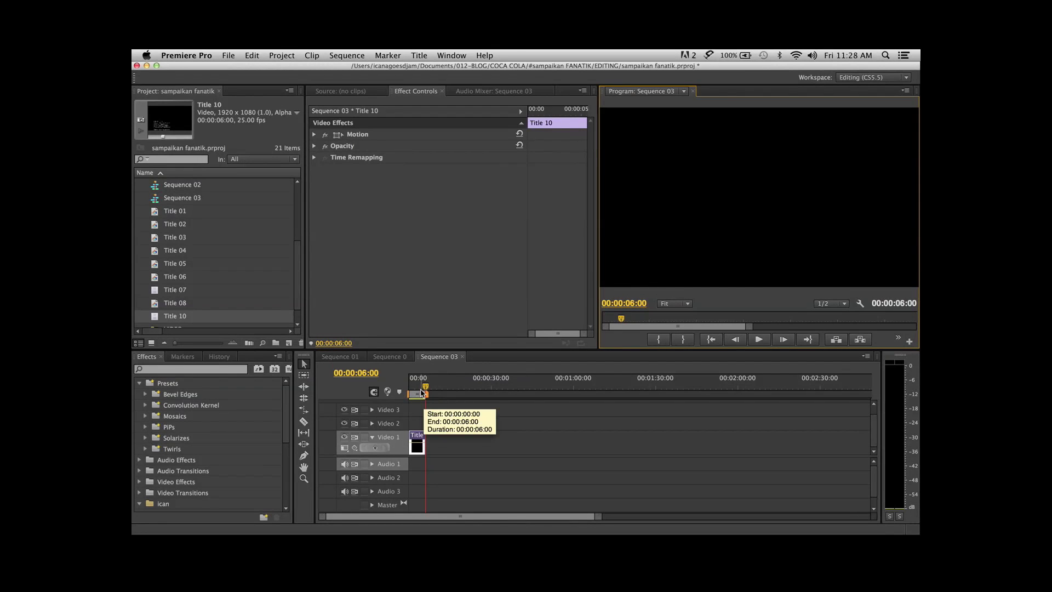
pyautogui.click(418, 55)
pyautogui.moveTo(432, 69)
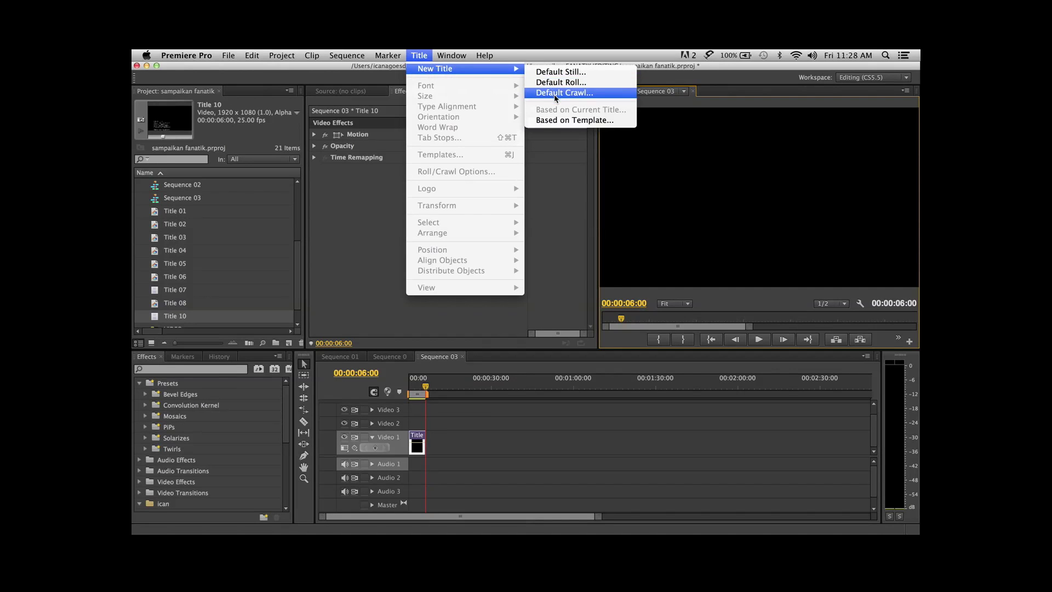
pyautogui.click(486, 442)
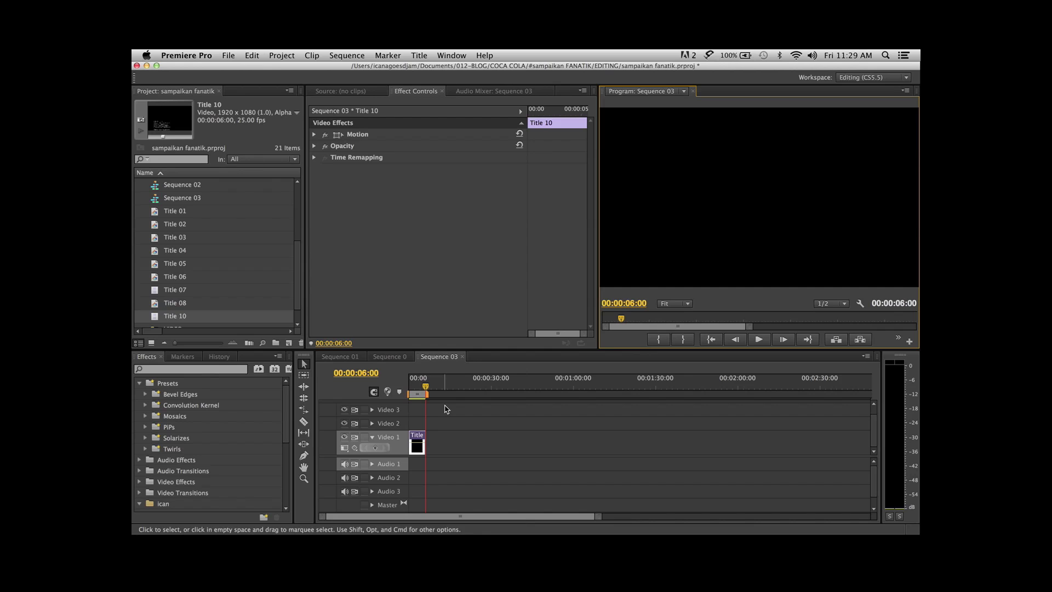
# - Minimize the Premiere Pro window and then the Notes window, leaving only the desktop
pyautogui.click(146, 66)
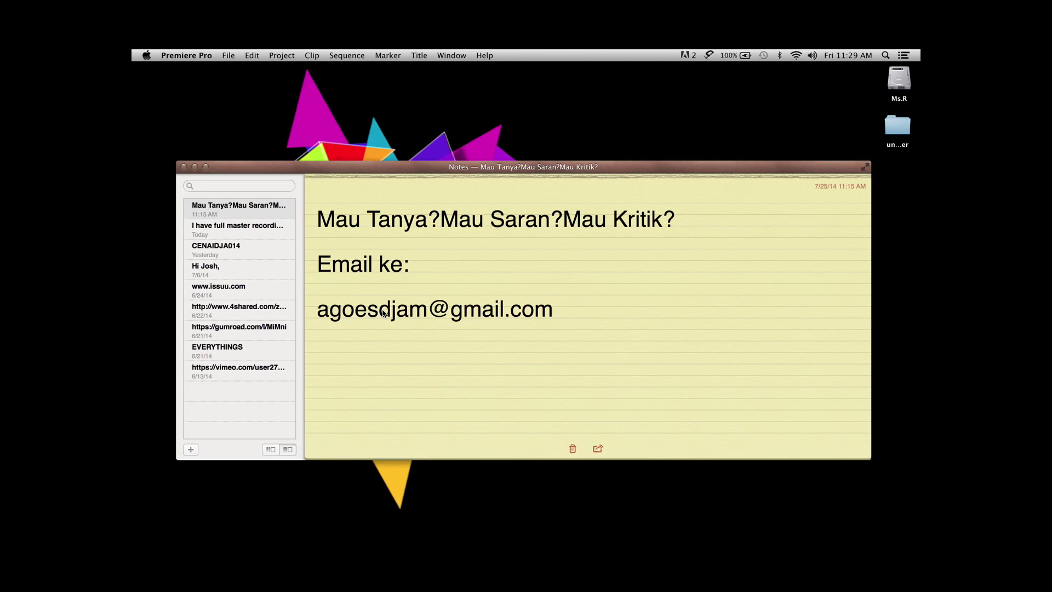
pyautogui.click(195, 167)
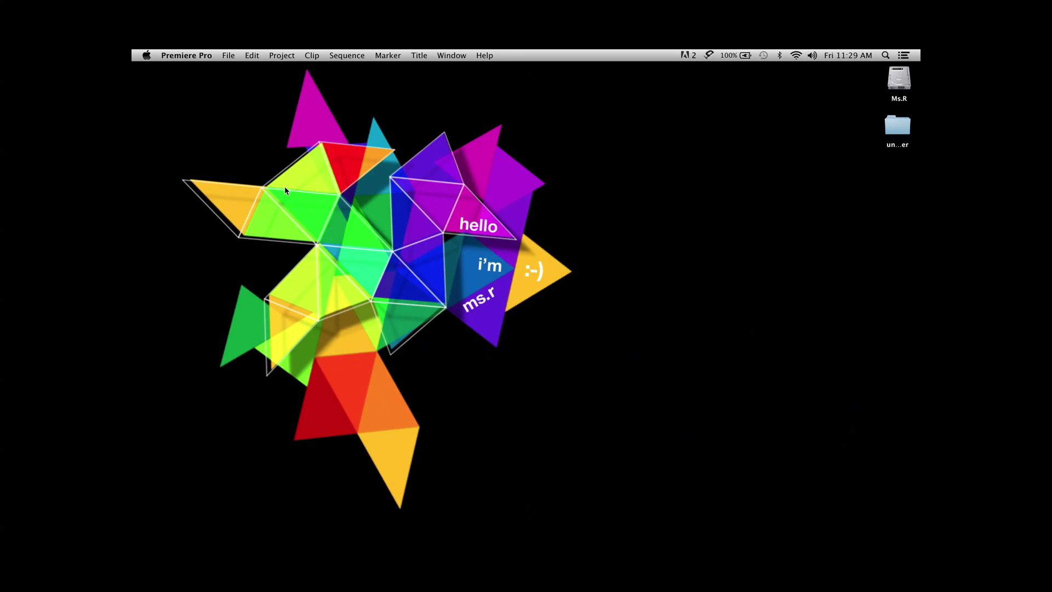